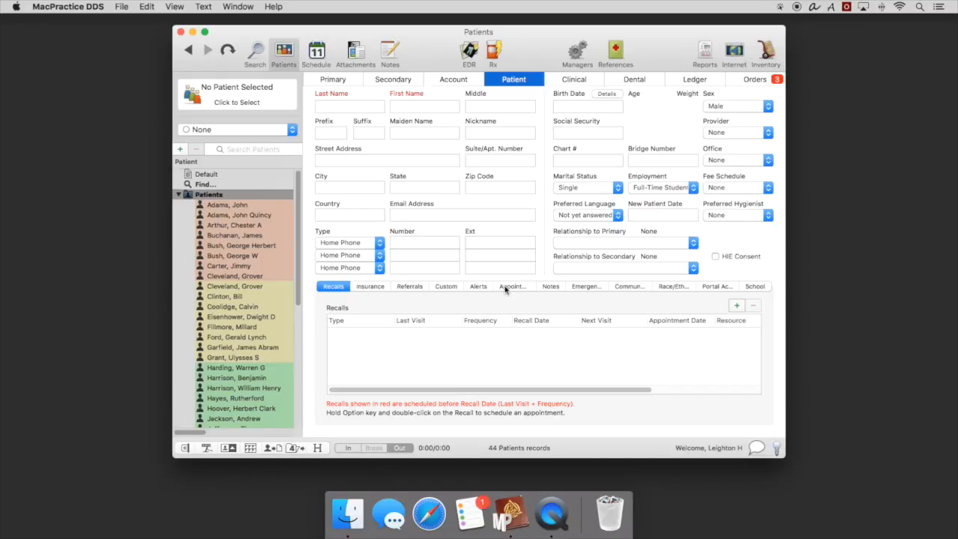
Display the appointments list on the blank patient record, enable HIE Consent and set the fee schedule to Balance Forward
{"action": "left_click", "coordinate": [505, 288]}
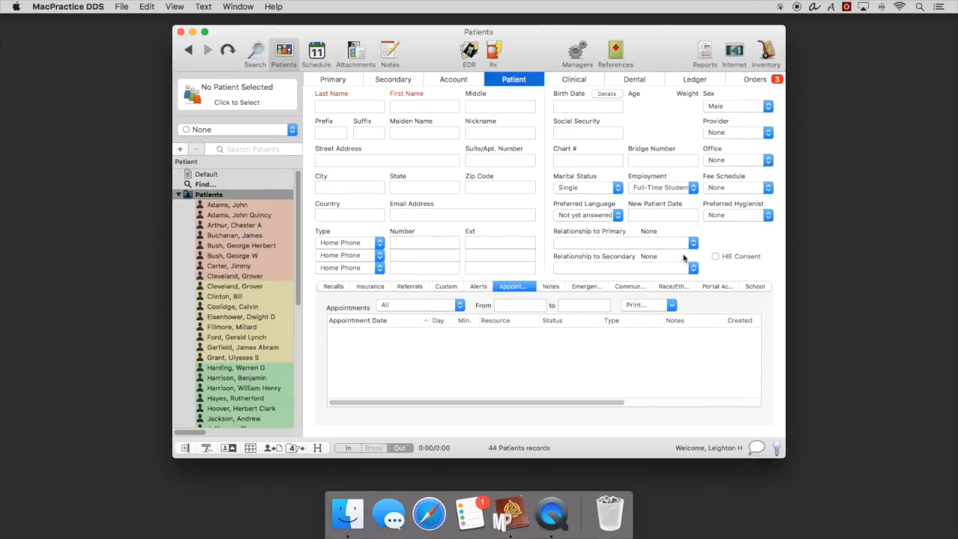
{"action": "left_click", "coordinate": [715, 256]}
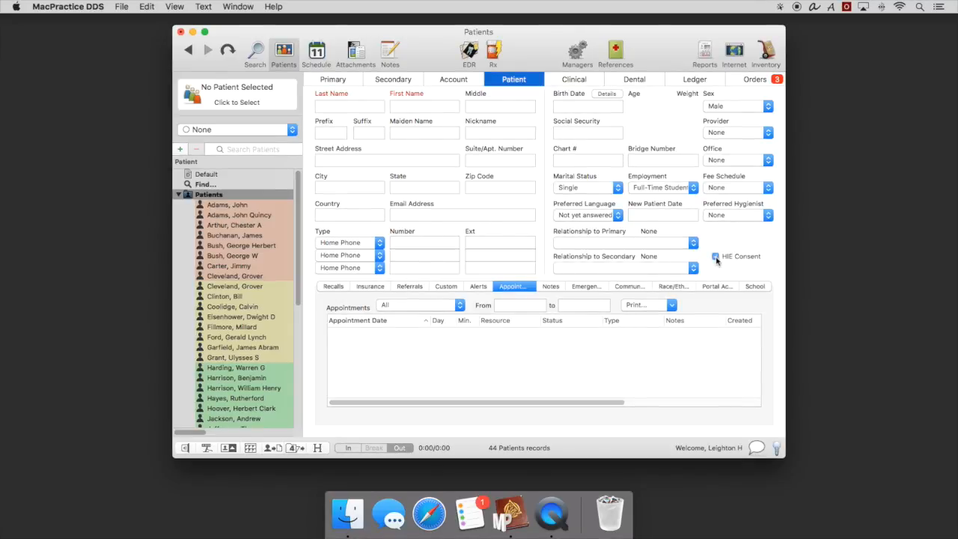
{"action": "left_click", "coordinate": [676, 214]}
{"action": "left_click", "coordinate": [726, 189]}
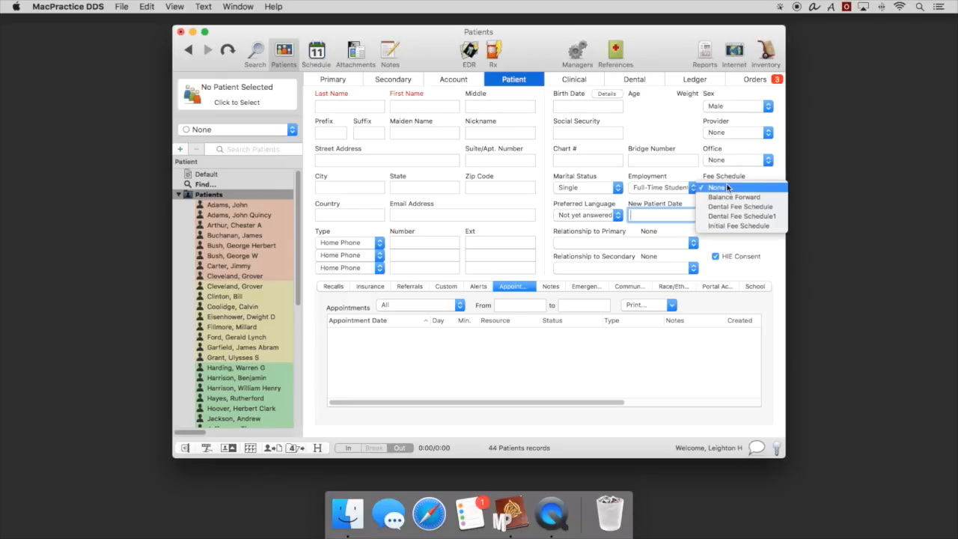
{"action": "left_click", "coordinate": [727, 196]}
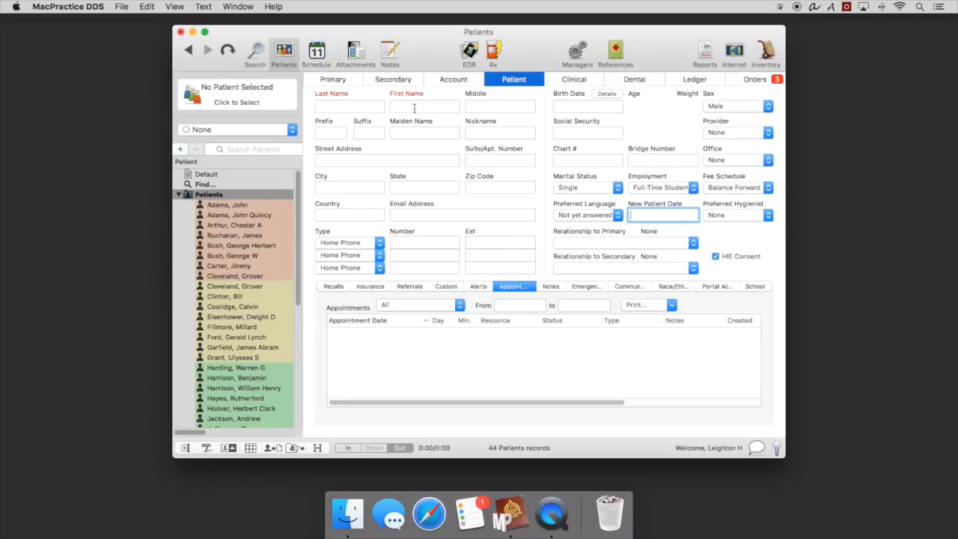
{"action": "left_click", "coordinate": [351, 107]}
{"action": "key", "text": "Tab"}
{"action": "key", "text": "Tab"}
{"action": "key", "text": "Tab"}
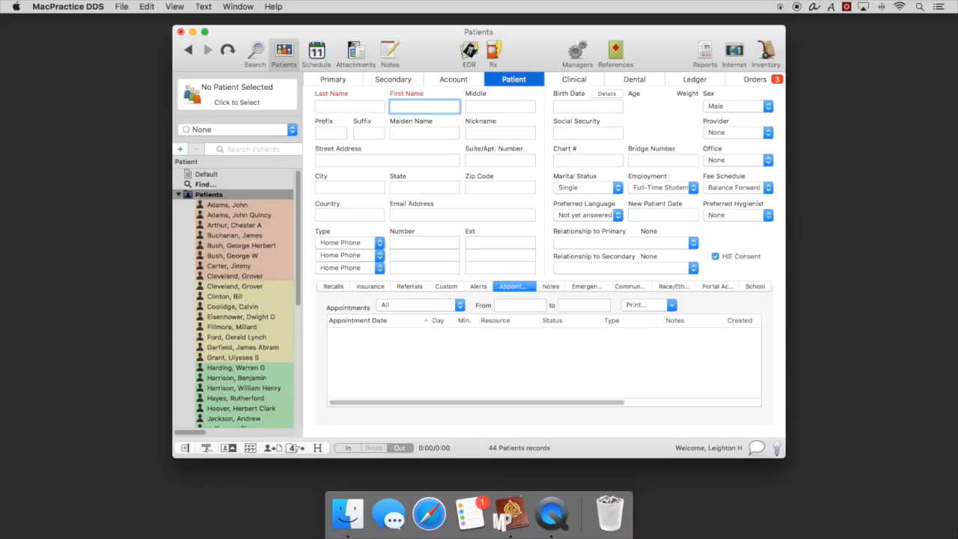
{"action": "key", "text": "Tab"}
{"action": "key", "text": "Tab"}
{"action": "key", "text": "Tab"}
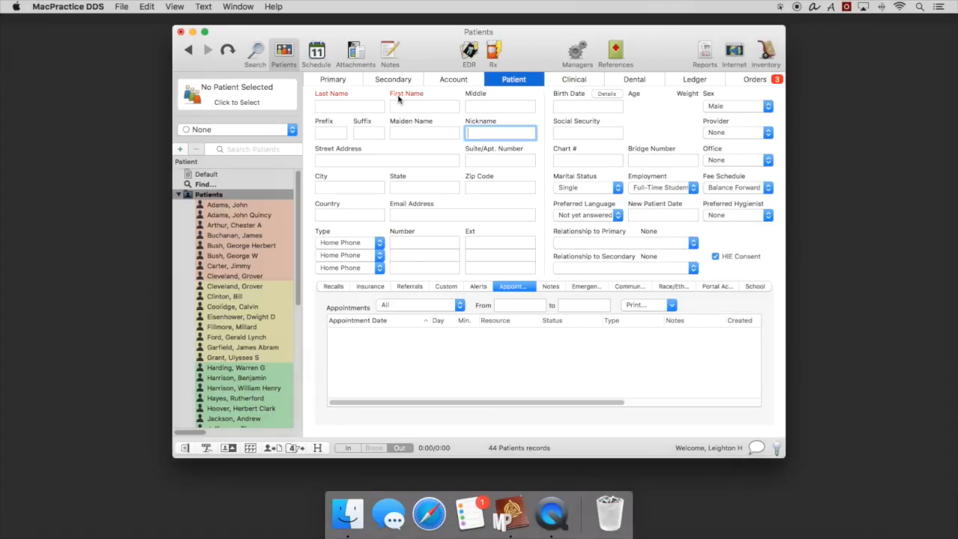
Enter the new patient's last name and first name
{"action": "left_click", "coordinate": [359, 105]}
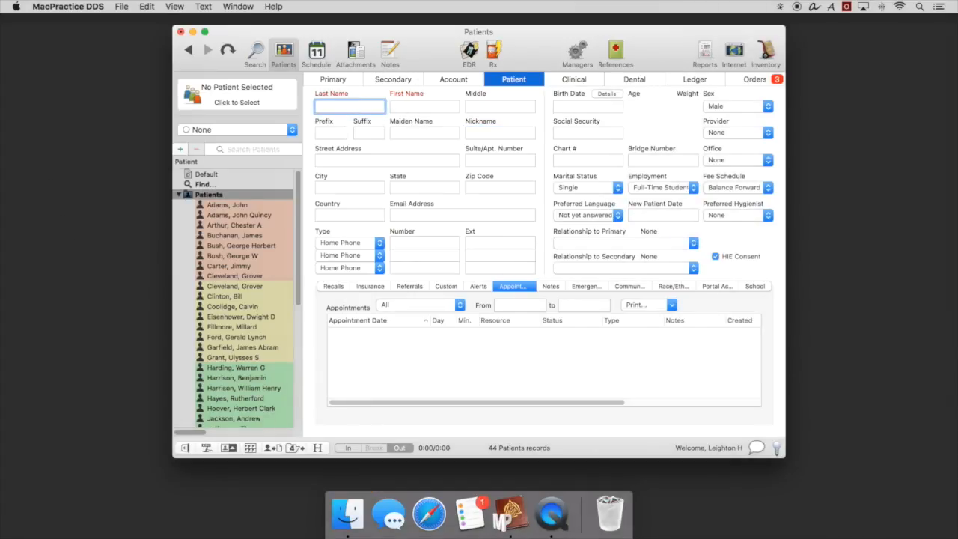
{"action": "key", "text": "Tab"}
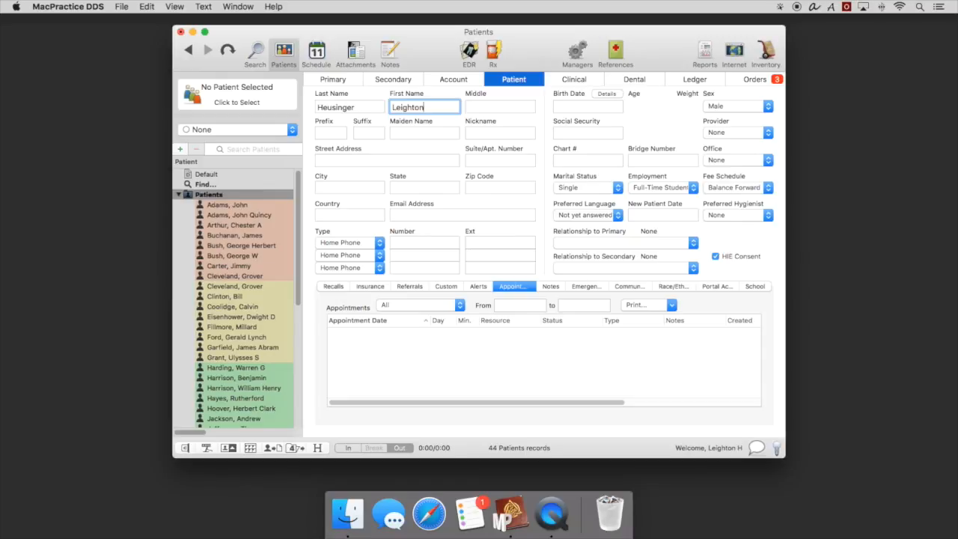
Add Blue Cross Blue Shield as the insurance carrier on the patient's primary guarantor record, searching the carrier list for "Blue"
{"action": "left_click", "coordinate": [337, 79]}
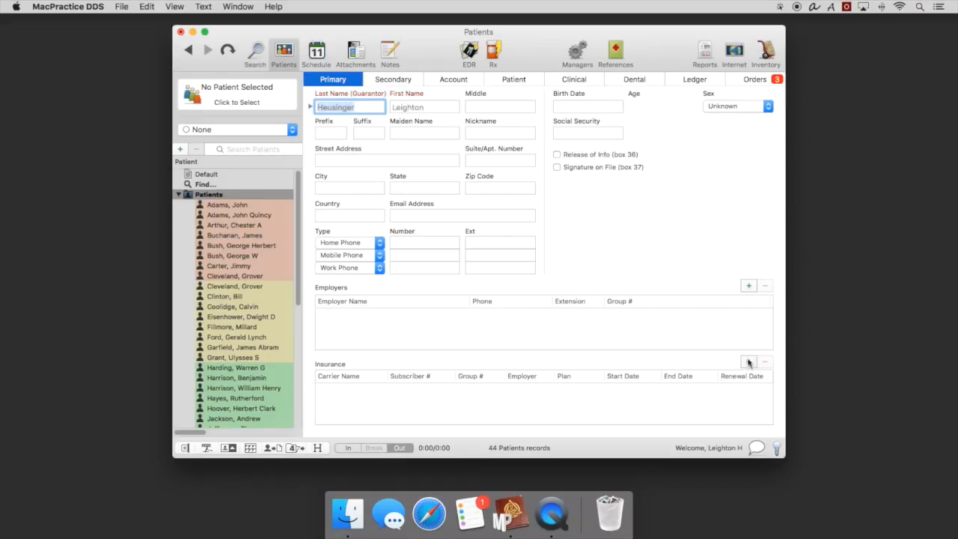
{"action": "left_click", "coordinate": [748, 363]}
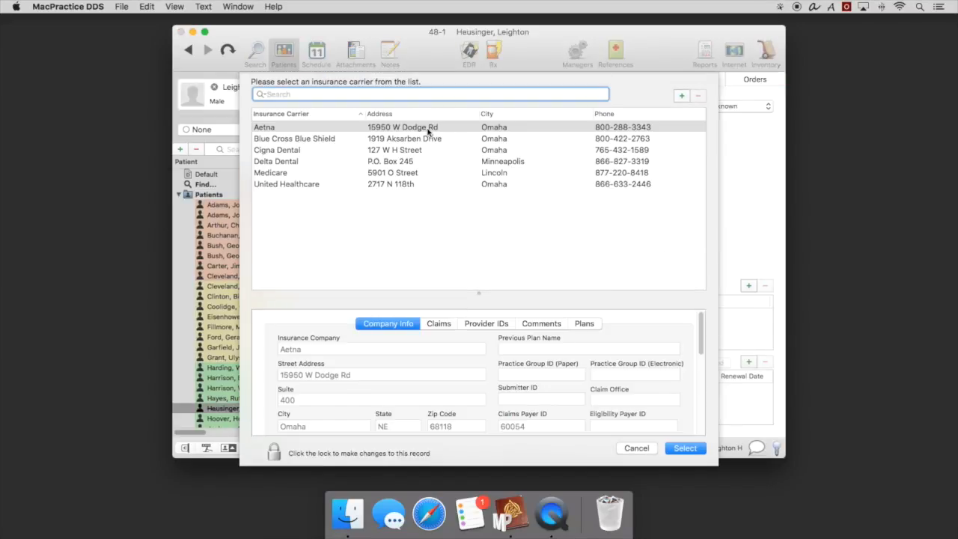
{"action": "left_click", "coordinate": [428, 129]}
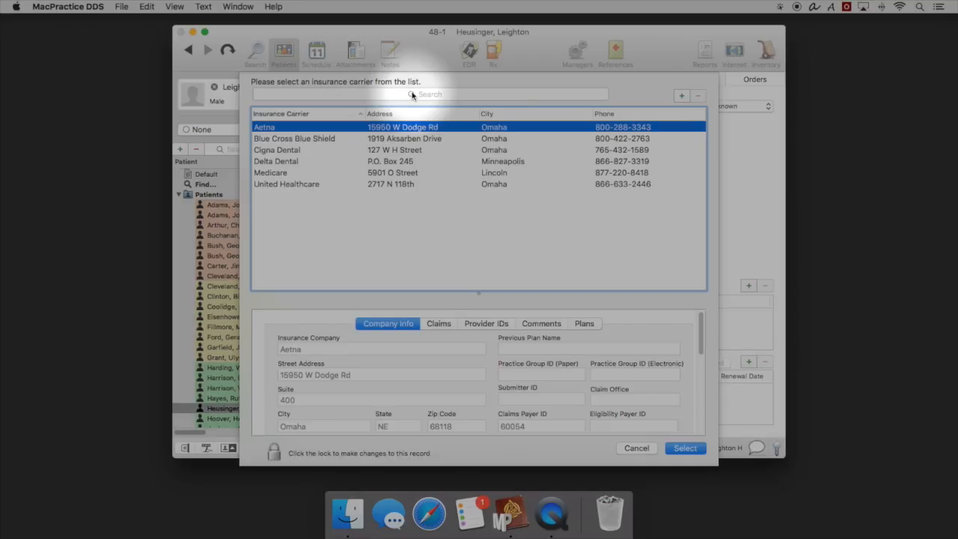
{"action": "left_click", "coordinate": [412, 94]}
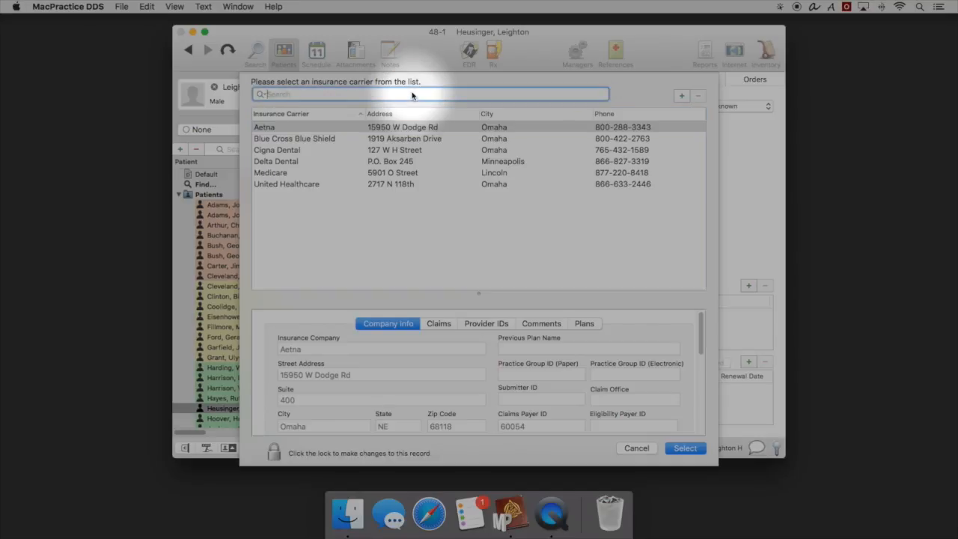
{"action": "type", "text": "Blu"}
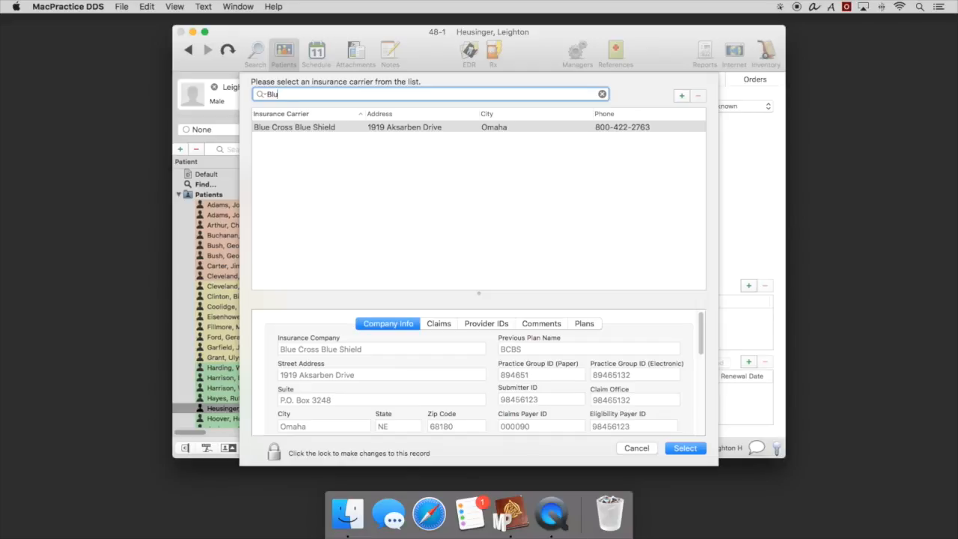
{"action": "key", "text": "BackSpace"}
{"action": "type", "text": "eu"}
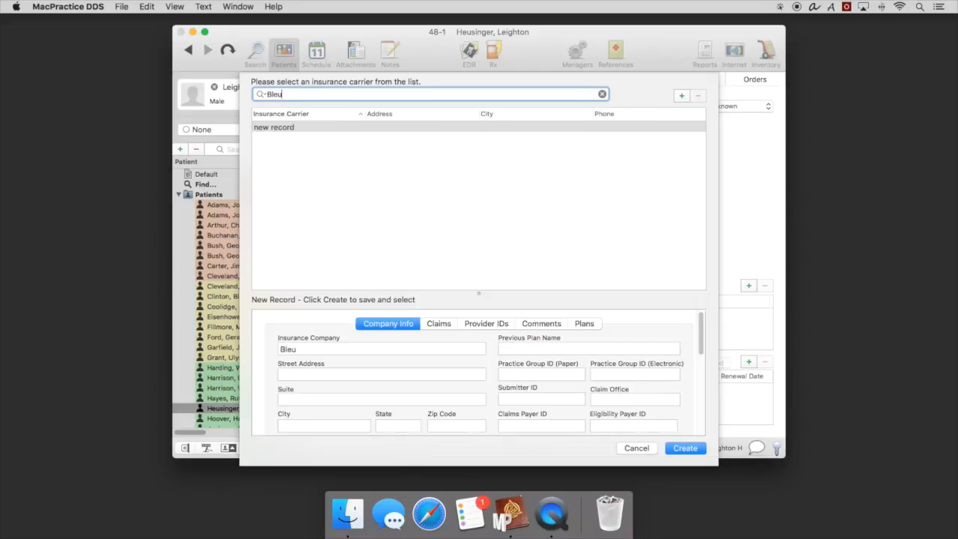
{"action": "key", "text": "BackSpace"}
{"action": "key", "text": "BackSpace"}
{"action": "type", "text": "ue"}
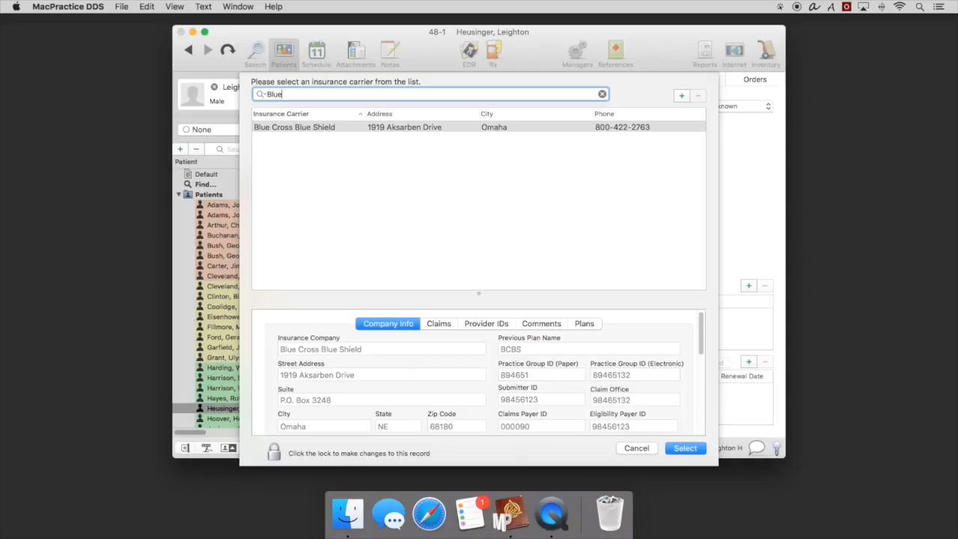
{"action": "left_click", "coordinate": [695, 454]}
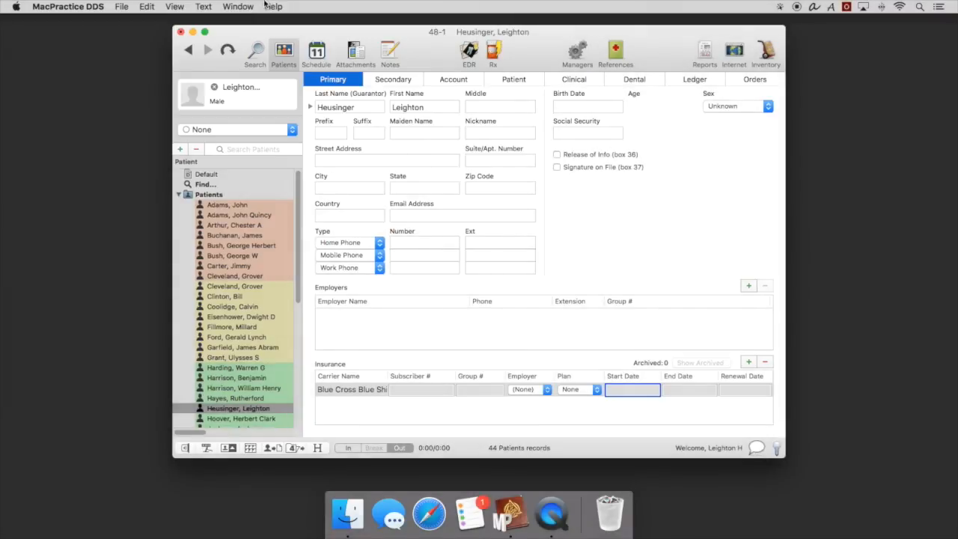
{"action": "left_click", "coordinate": [122, 6]}
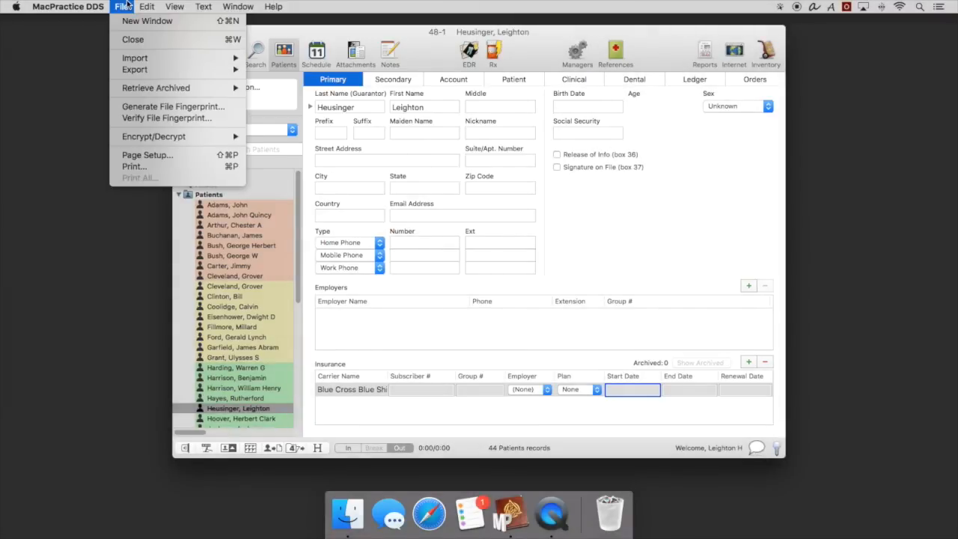
{"action": "key", "text": "alt"}
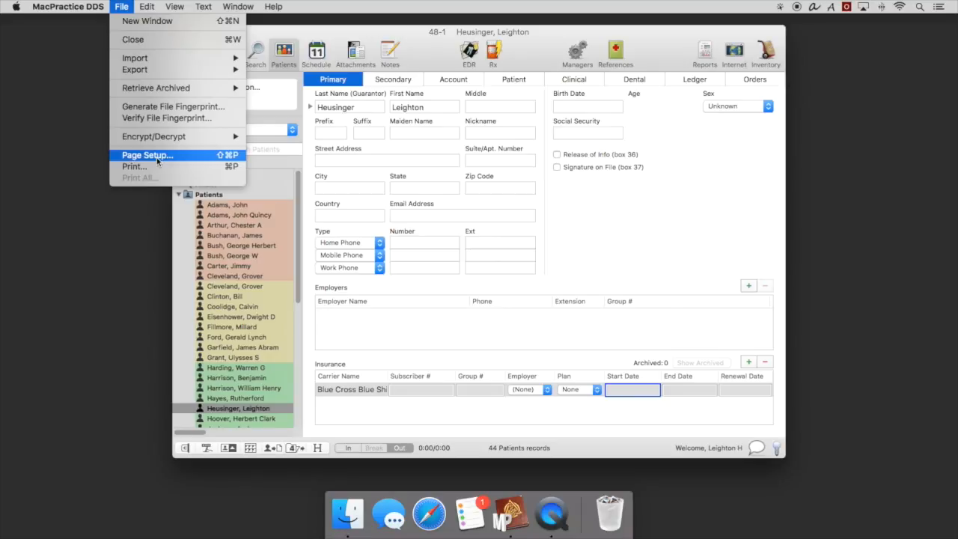
{"action": "mouse_move", "coordinate": [149, 6]}
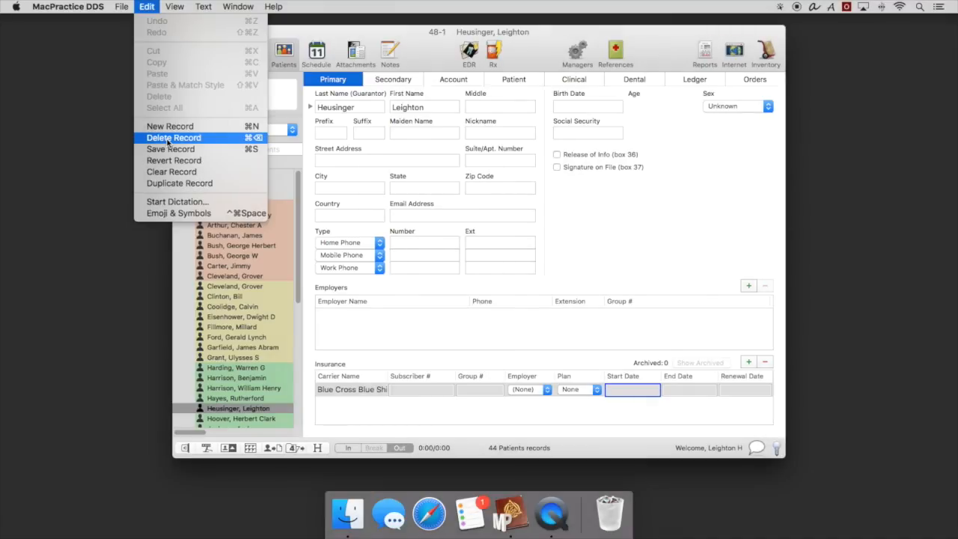
{"action": "left_click", "coordinate": [107, 139]}
{"action": "left_click", "coordinate": [172, 7]}
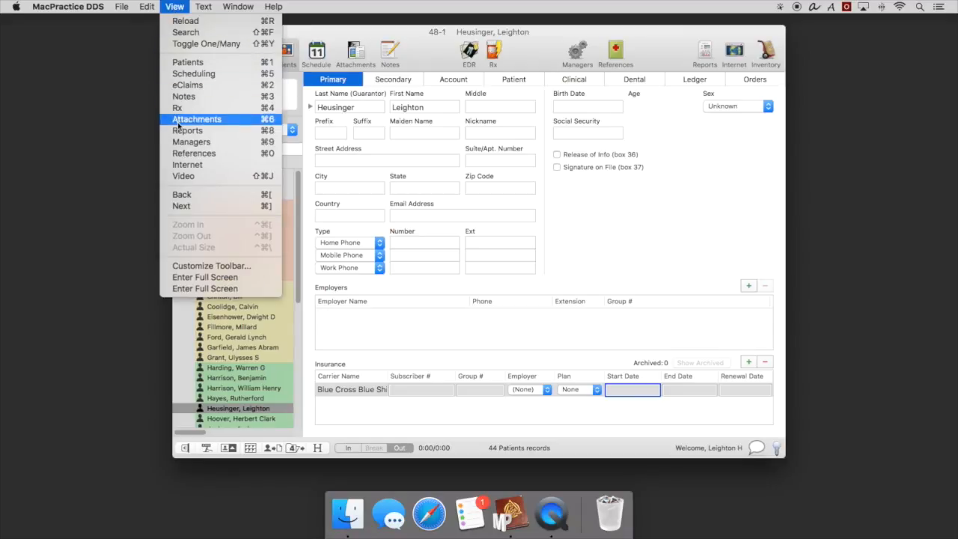
{"action": "mouse_move", "coordinate": [205, 9]}
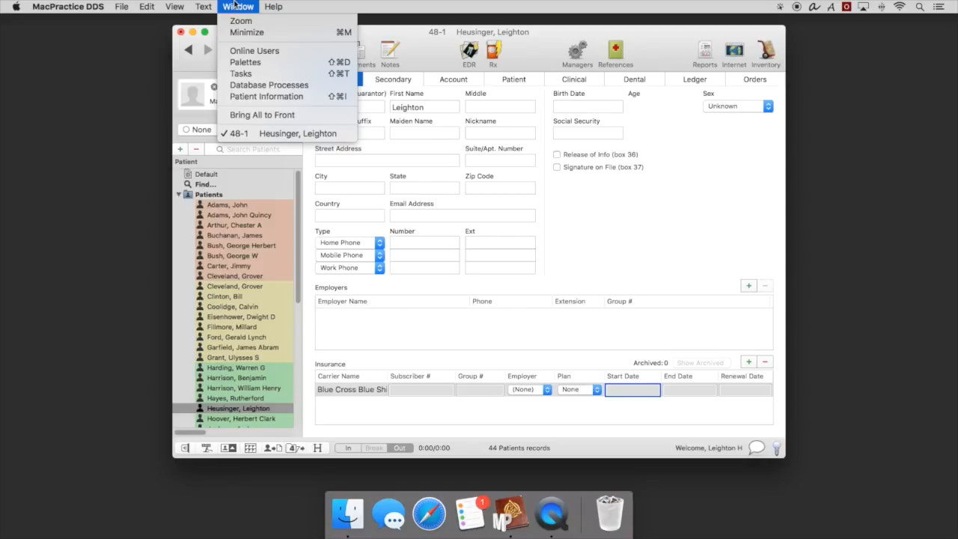
{"action": "mouse_move", "coordinate": [272, 6]}
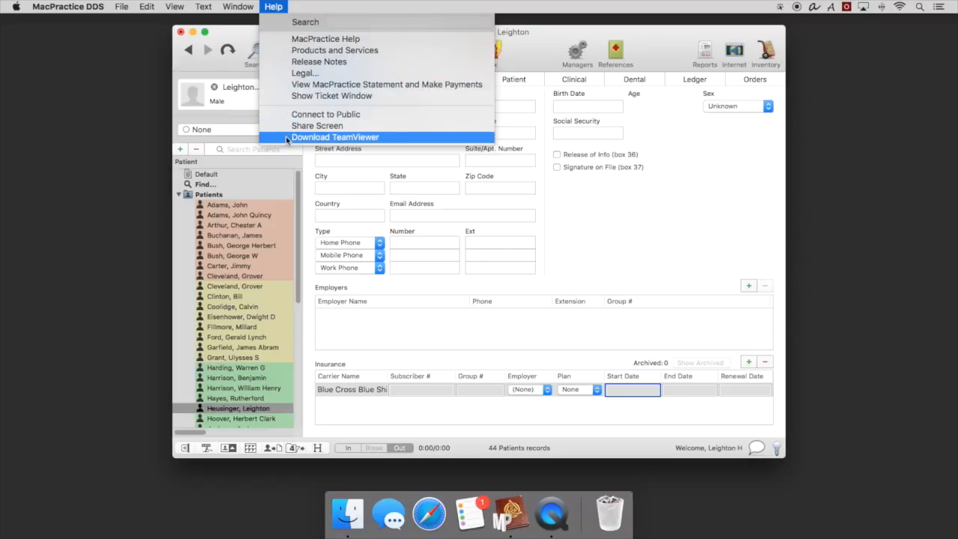
{"action": "left_click", "coordinate": [535, 56]}
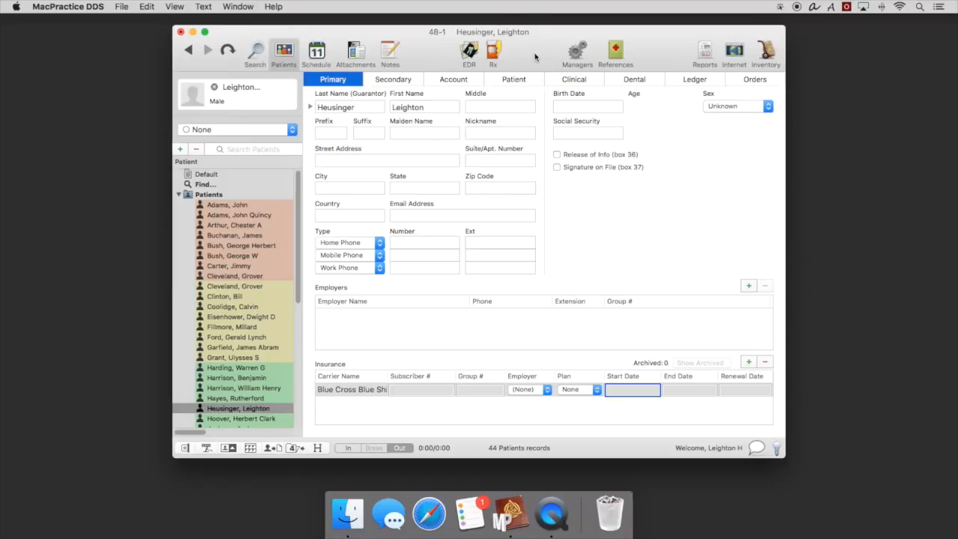
Open the patient's notes and examine the commands available for note templates
{"action": "left_click", "coordinate": [391, 53]}
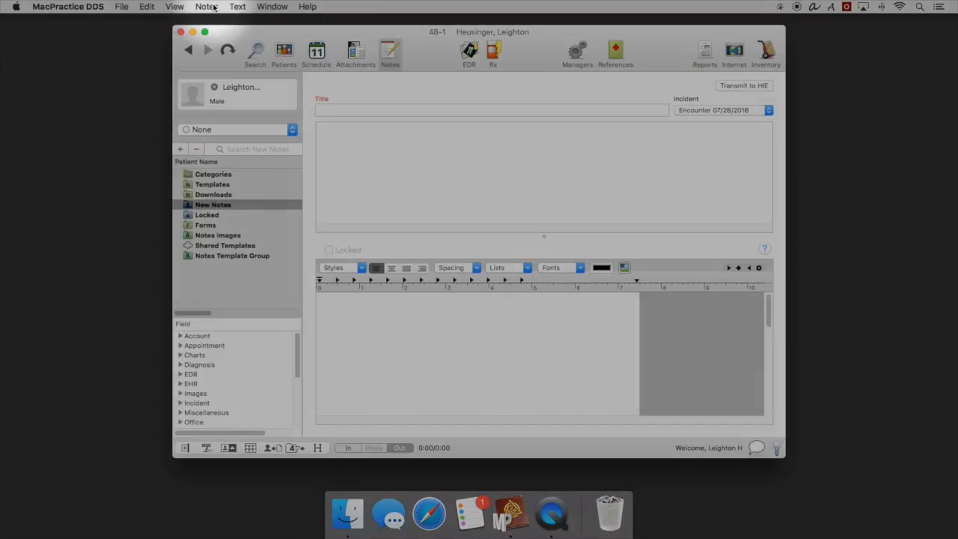
{"action": "left_click", "coordinate": [207, 7]}
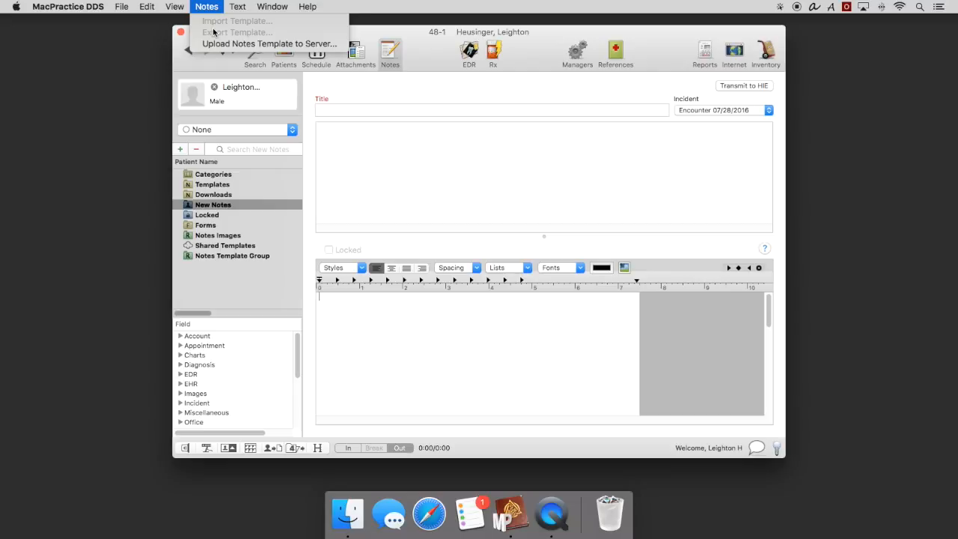
{"action": "key", "text": "Escape"}
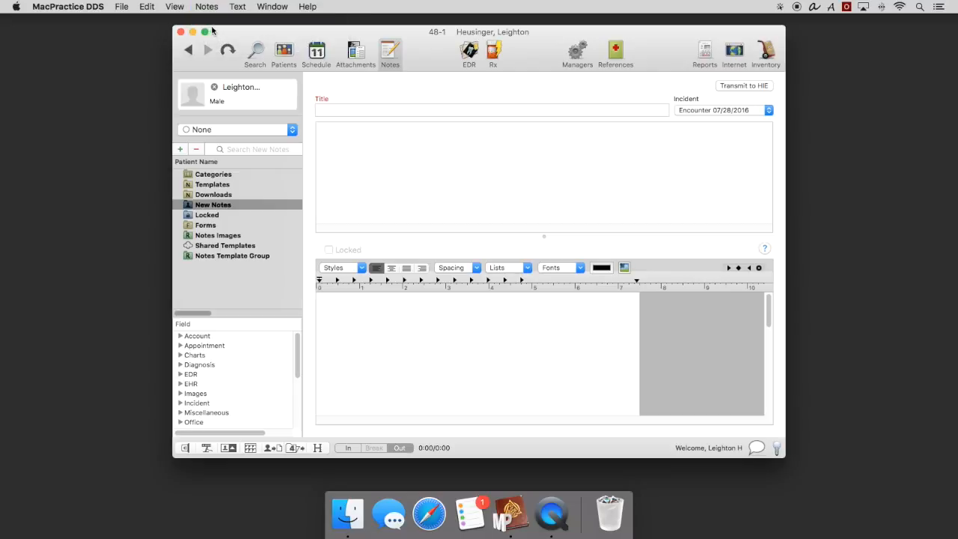
{"action": "left_click", "coordinate": [123, 7]}
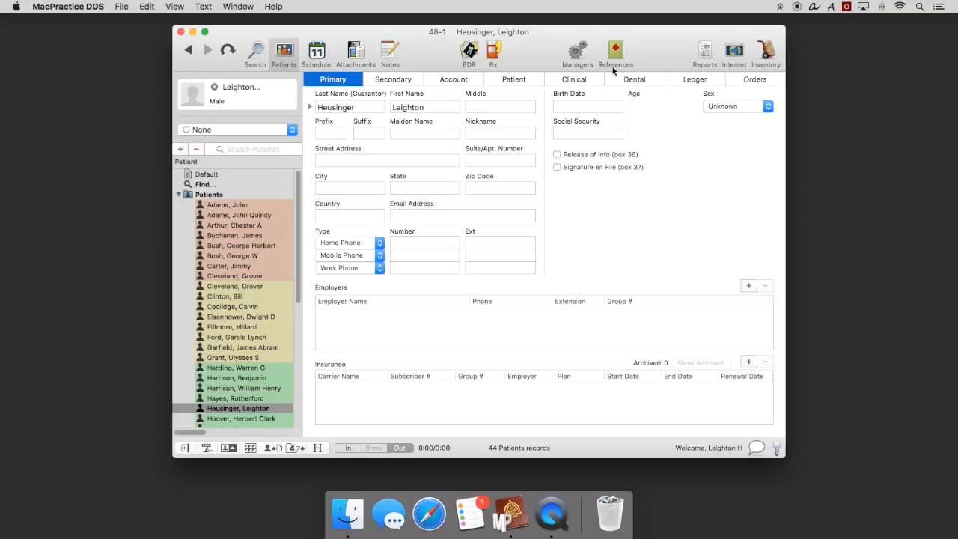
Expand the Insurance Companies category in the references and search it for "Blue"
{"action": "left_click", "coordinate": [617, 50]}
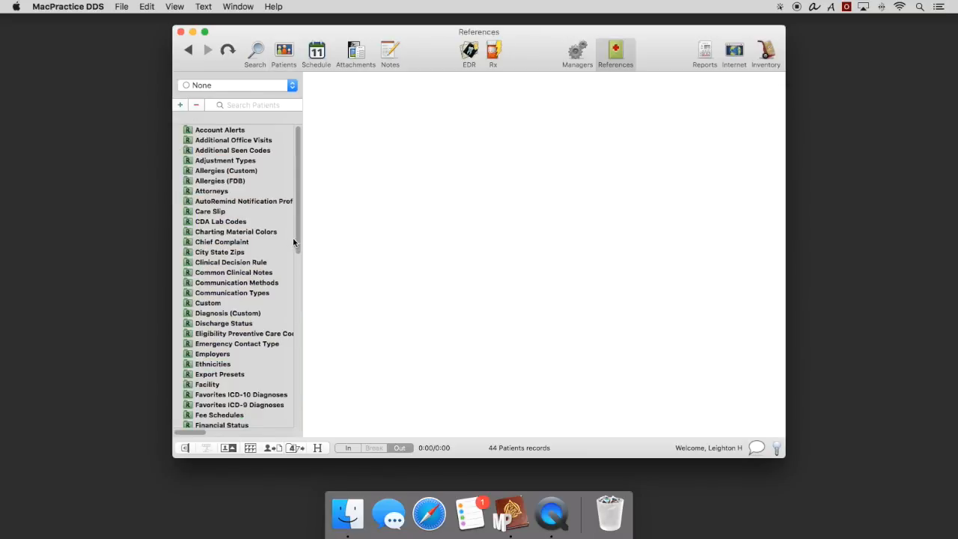
{"action": "scroll", "coordinate": [297, 247], "scroll_direction": "down", "scroll_amount": 3}
{"action": "left_click_drag", "start_coordinate": [297, 254], "coordinate": [297, 314]}
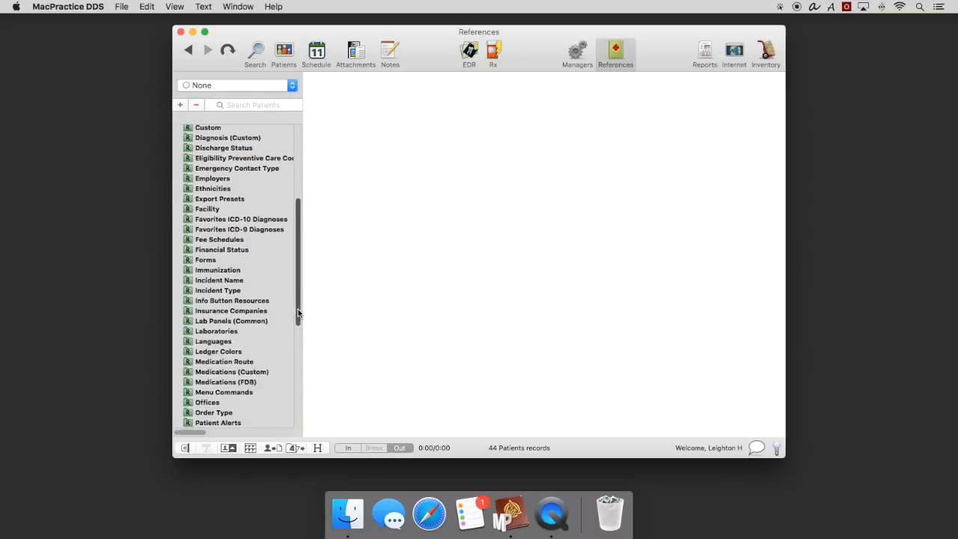
{"action": "left_click", "coordinate": [191, 310]}
{"action": "left_click", "coordinate": [179, 311]}
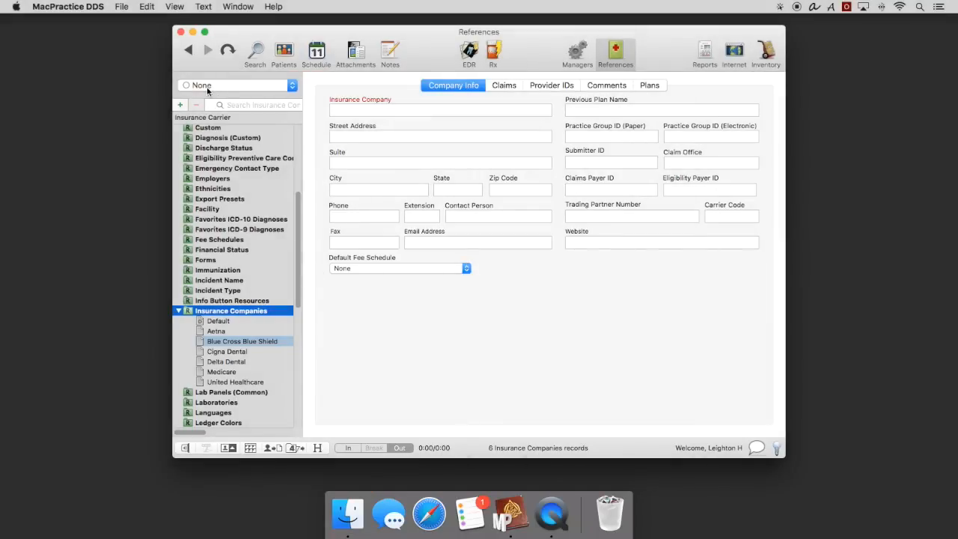
{"action": "left_click", "coordinate": [236, 109]}
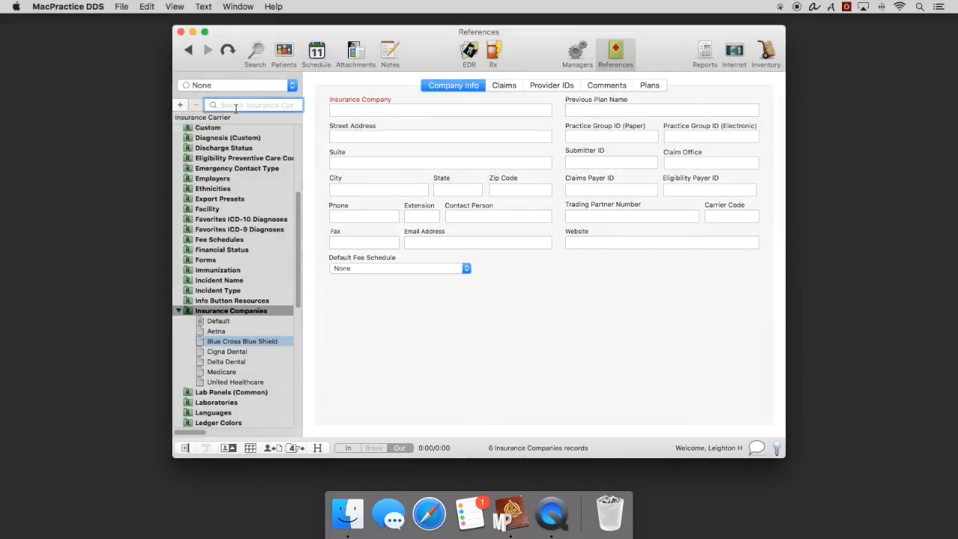
{"action": "type", "text": "Blue"}
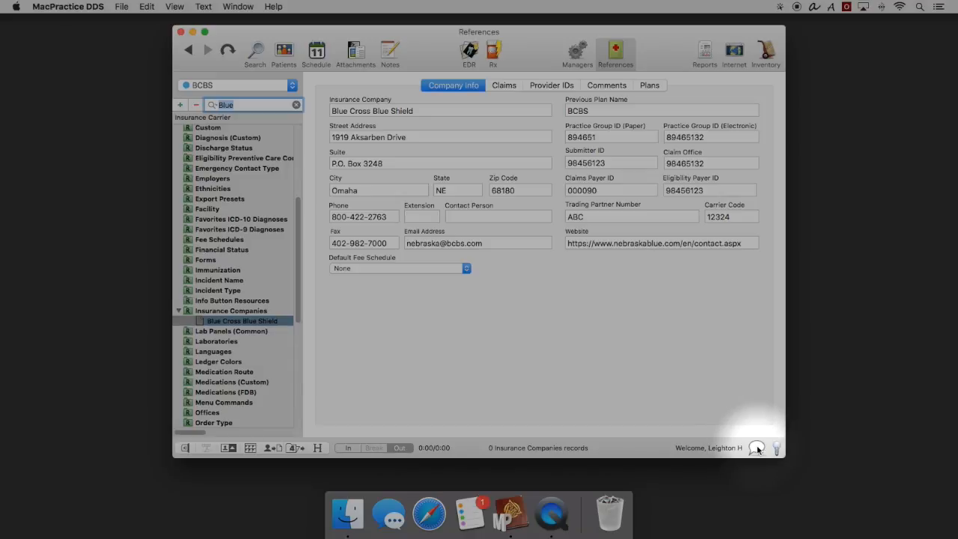
Start a problem or suggestion report and set its classification to Question
{"action": "left_click", "coordinate": [757, 447]}
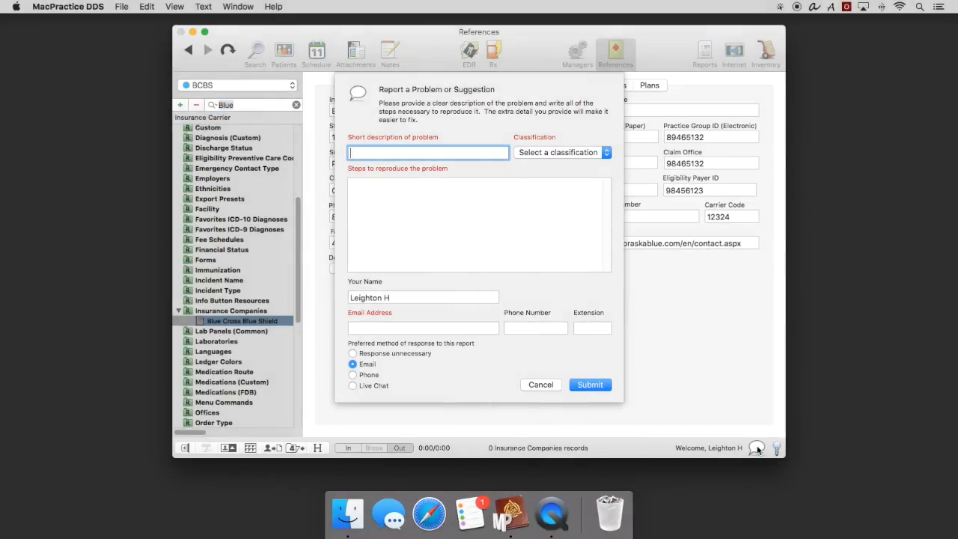
{"action": "left_click", "coordinate": [589, 152]}
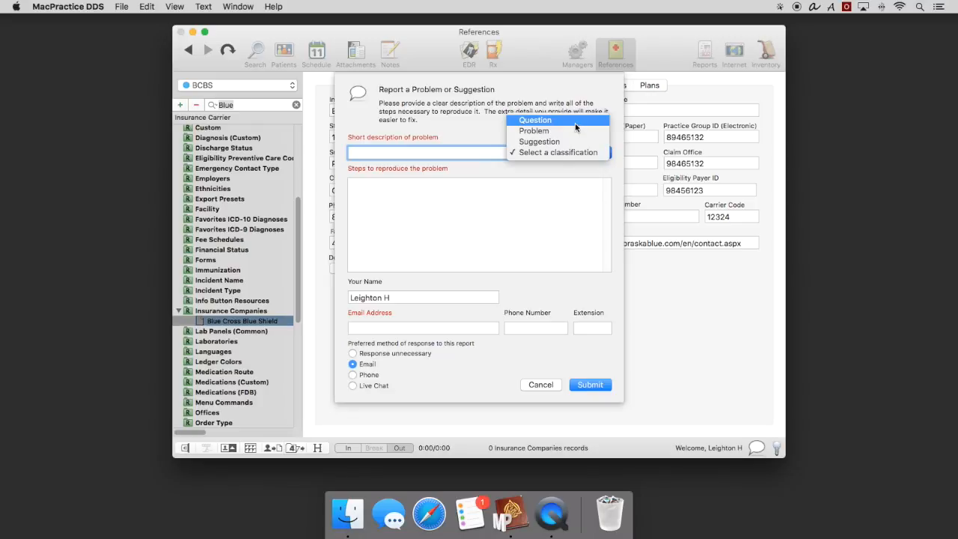
{"action": "left_click", "coordinate": [575, 123]}
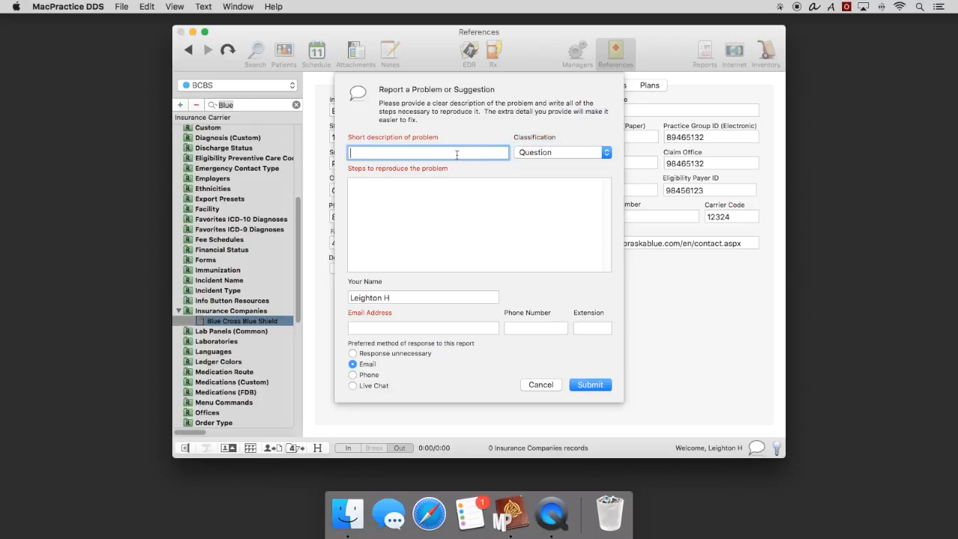